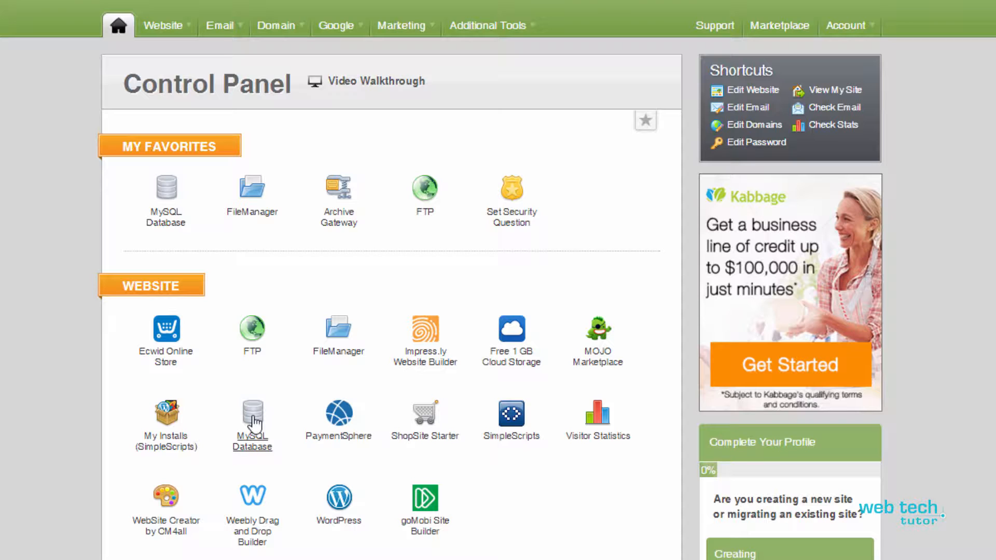
# - Open the hosting account's MySQL database manager and start adding a new database
pyautogui.click(254, 421)
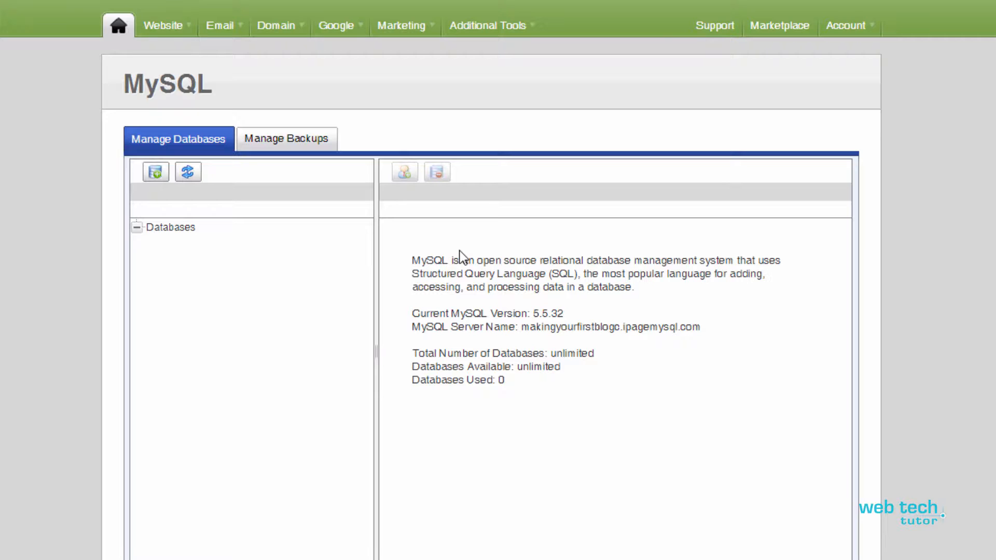
pyautogui.click(161, 179)
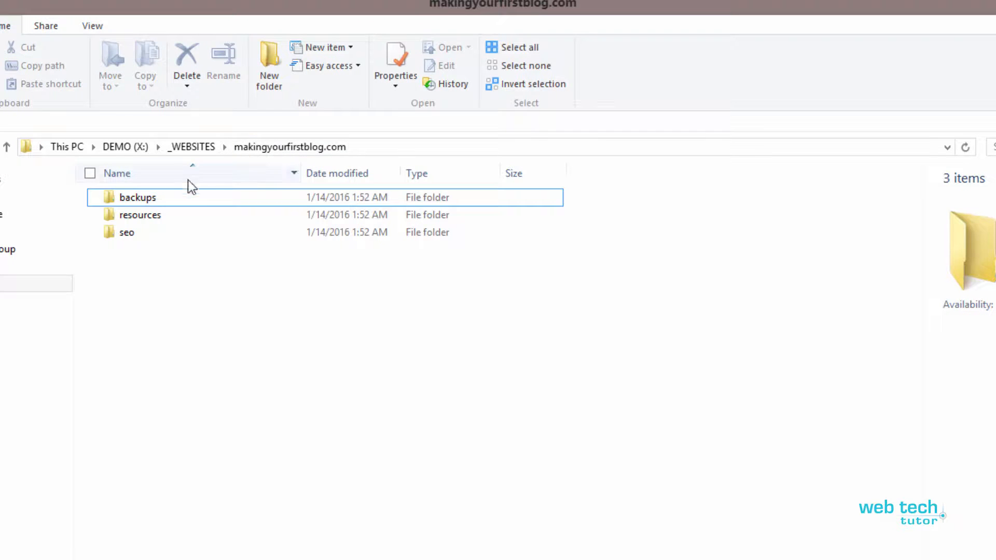
# - Open the access.xlsx workbook from the site files folder inside the website's backups folder
pyautogui.doubleClick(117, 199)
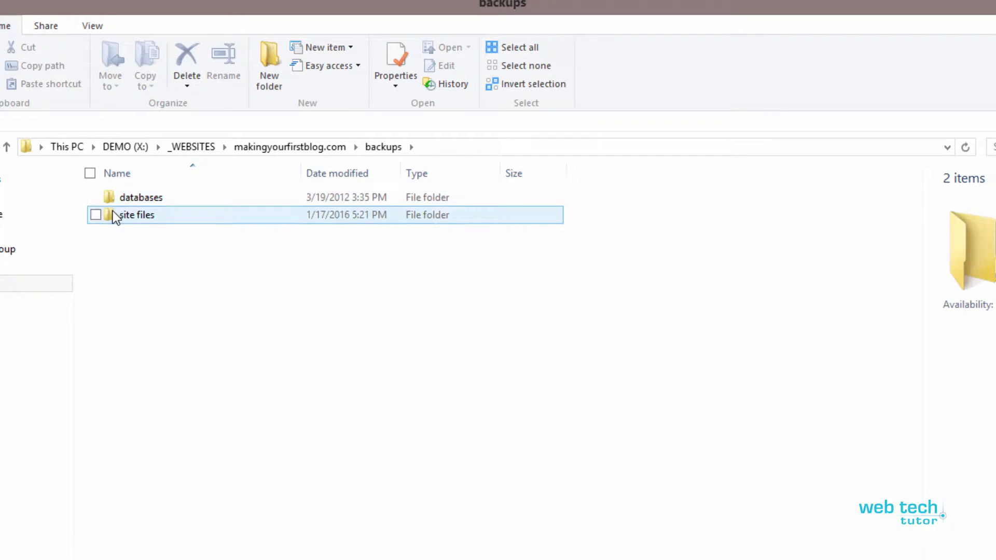
pyautogui.doubleClick(115, 216)
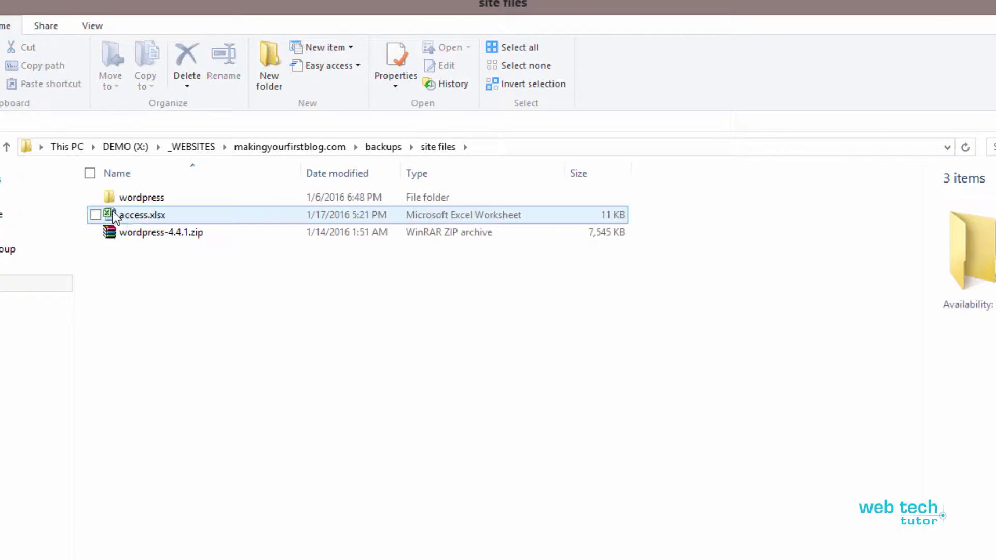
pyautogui.click(148, 217)
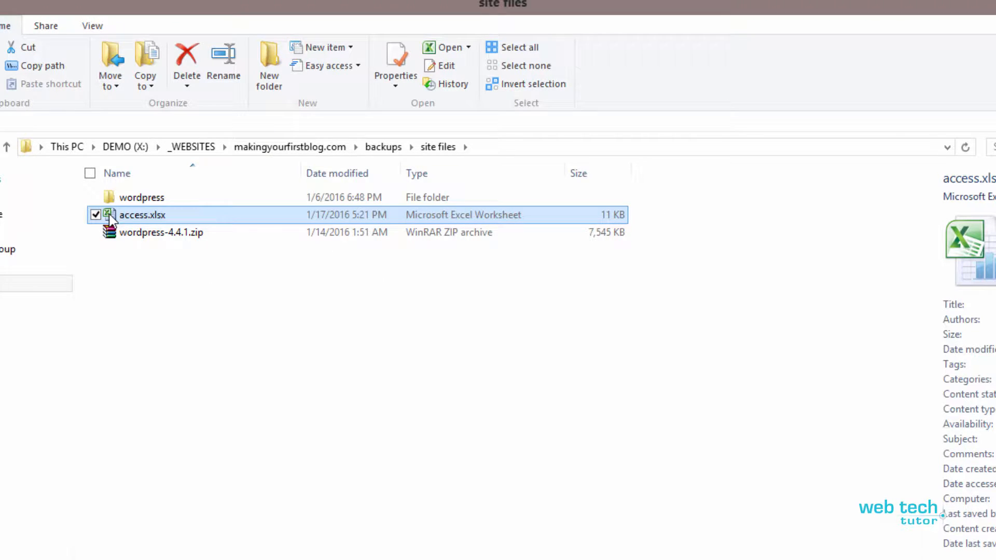
pyautogui.moveTo(109, 214)
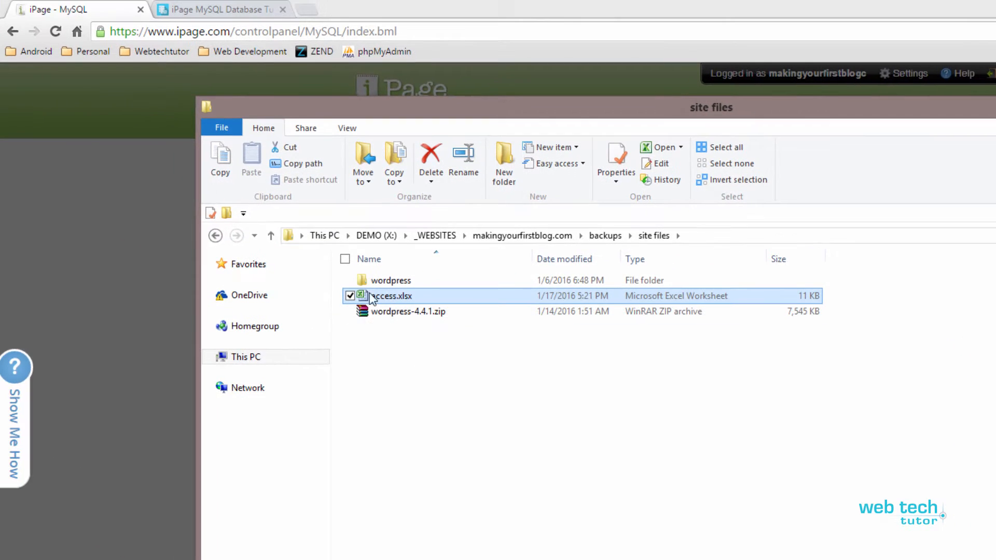
pyautogui.doubleClick(363, 298)
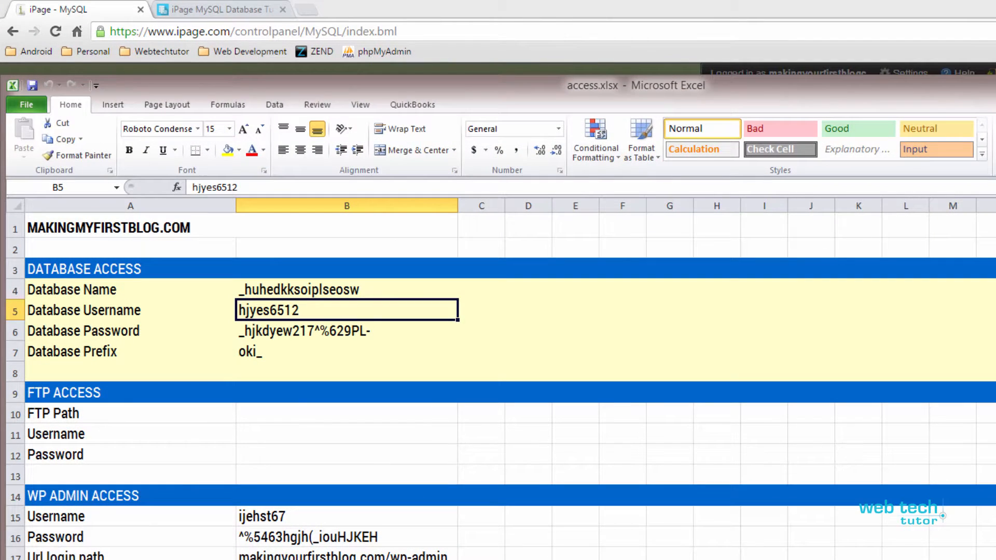
pyautogui.hotkey('alt', 'Tab')
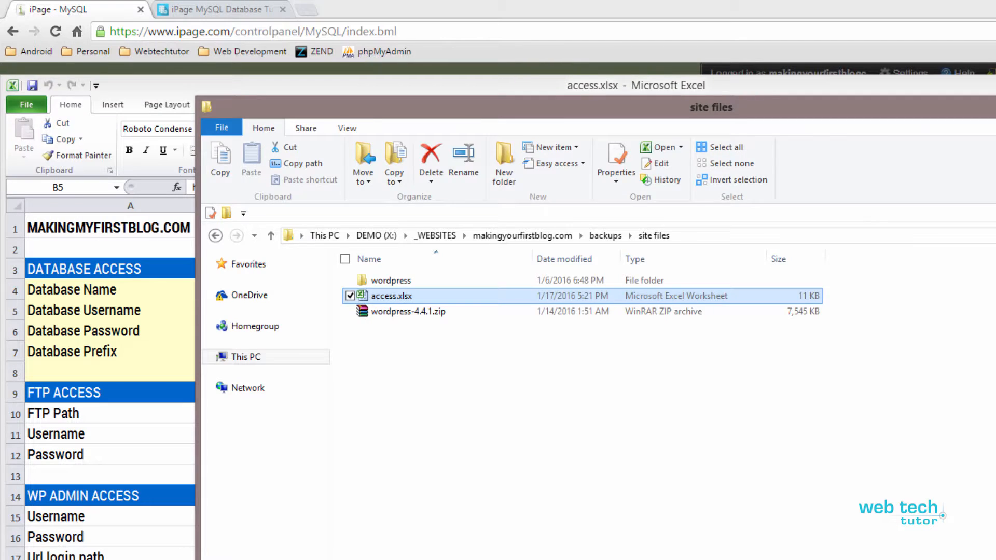
pyautogui.hotkey('alt', 'Tab')
pyautogui.moveTo(926, 85); pyautogui.dragTo(994, 87)
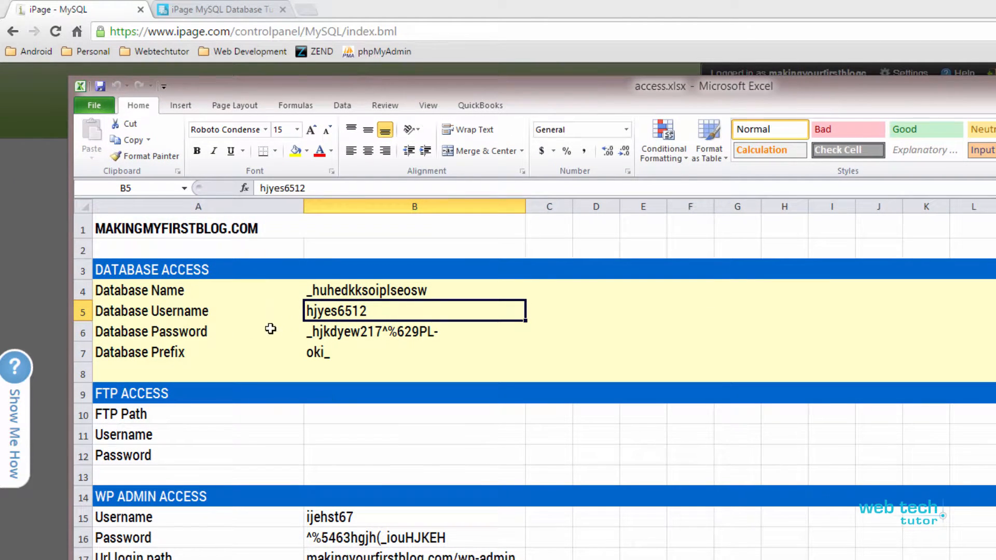
# - Review the database, FTP and WP admin access sections of the makingyourfirstblog.com worksheet
pyautogui.moveTo(354, 291); pyautogui.dragTo(363, 352)
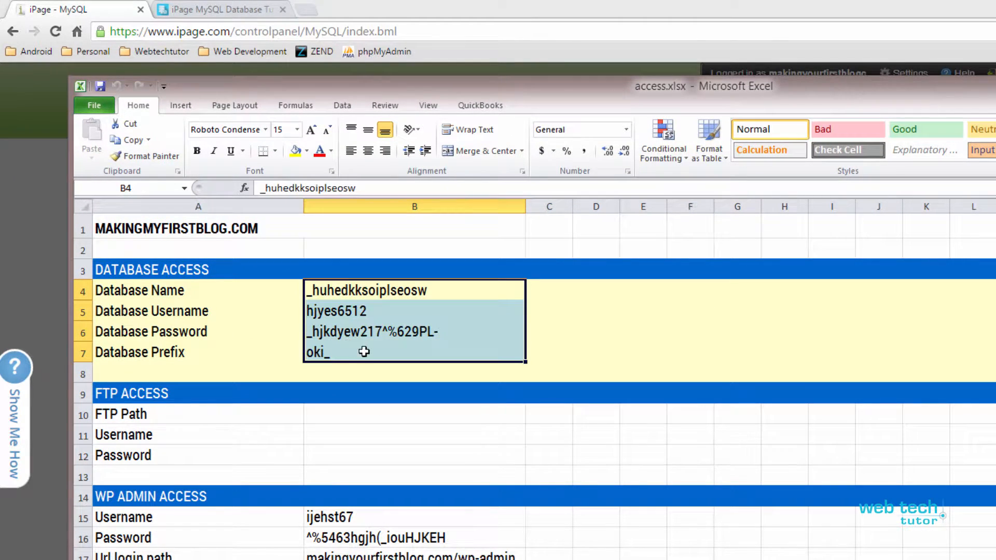
pyautogui.click(364, 351)
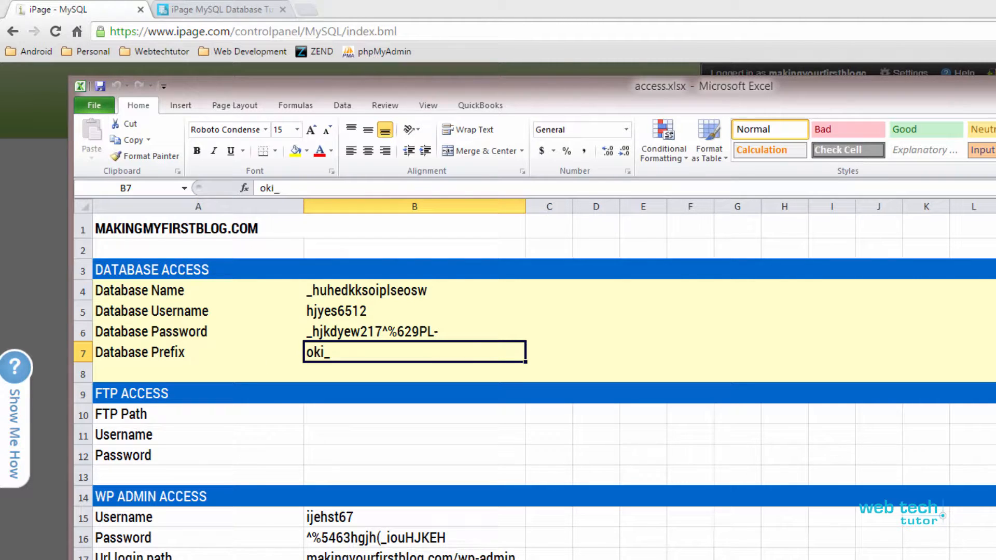
pyautogui.moveTo(584, 91); pyautogui.dragTo(568, 21)
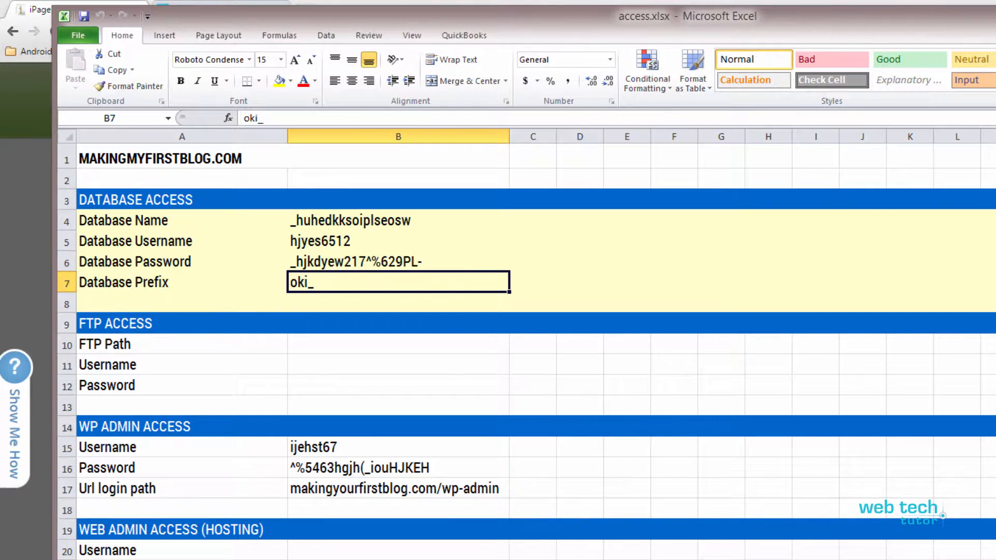
pyautogui.click(116, 349)
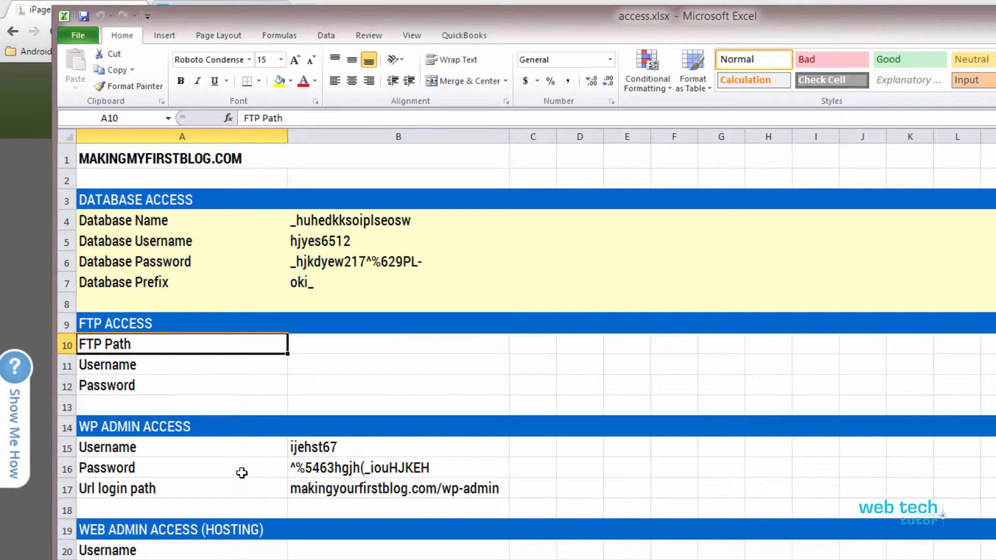
pyautogui.moveTo(66, 426); pyautogui.dragTo(67, 489)
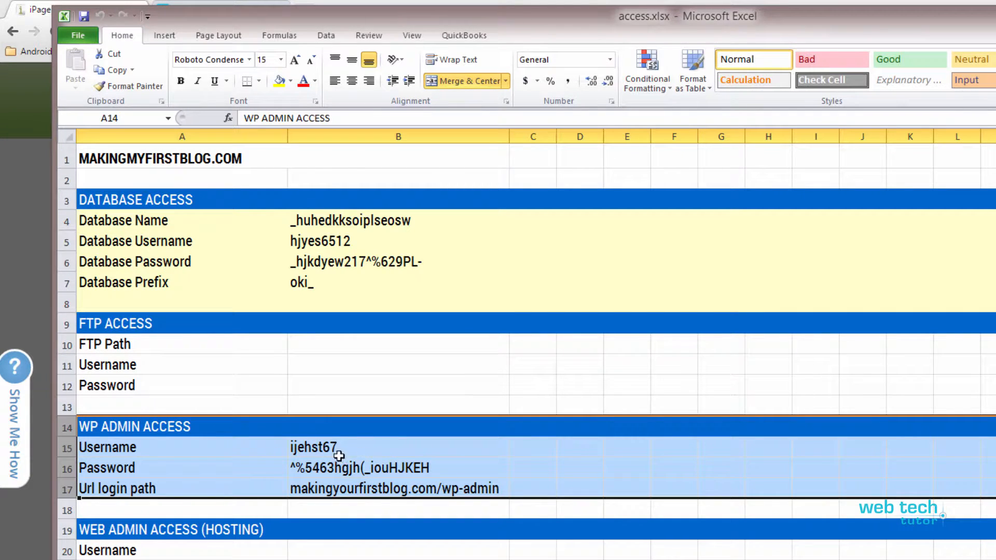
pyautogui.click(364, 559)
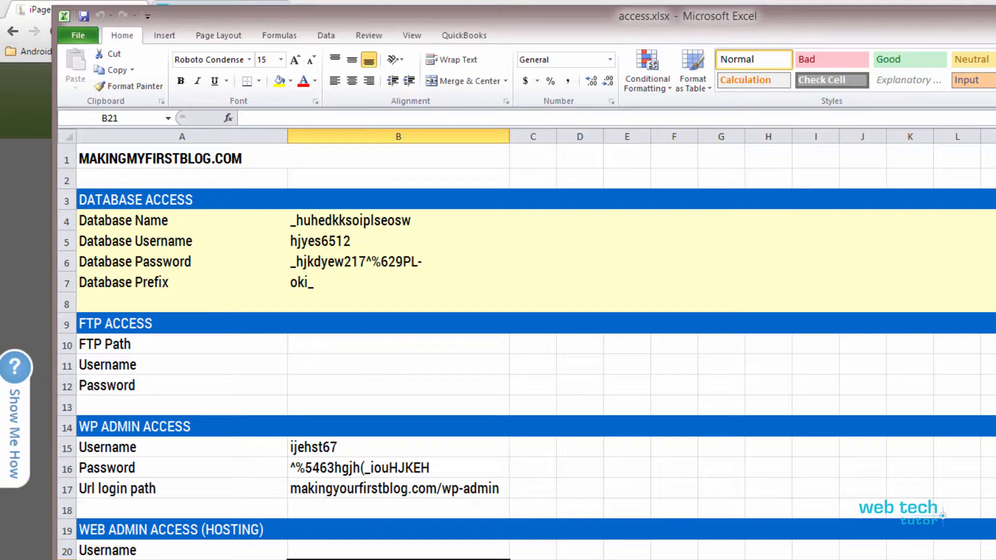
pyautogui.click(411, 282)
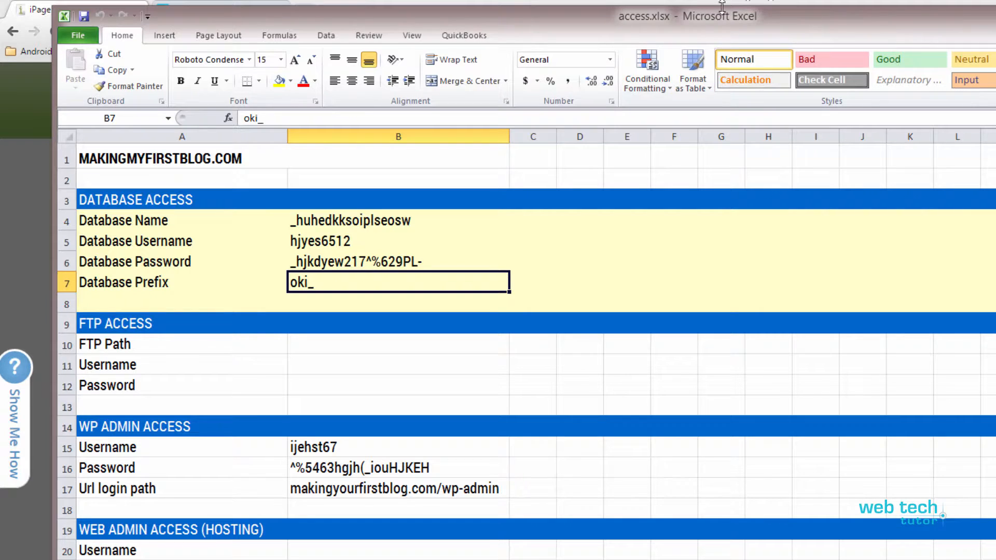
# - Place the workbook beside the browser and copy the database name _huhedkksoiplseosw from cell B4 into the new database's name field
pyautogui.moveTo(736, 23); pyautogui.dragTo(410, 123)
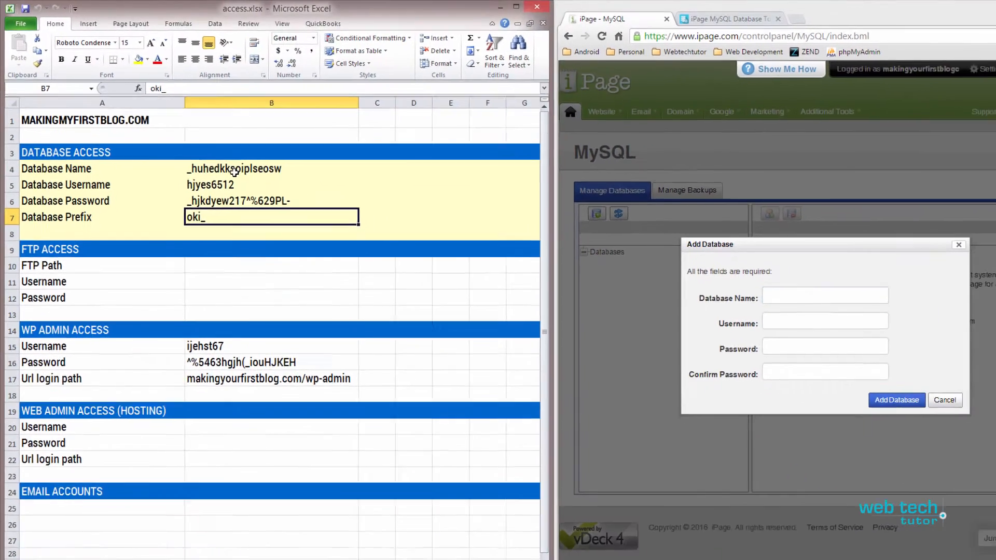
pyautogui.click(327, 215)
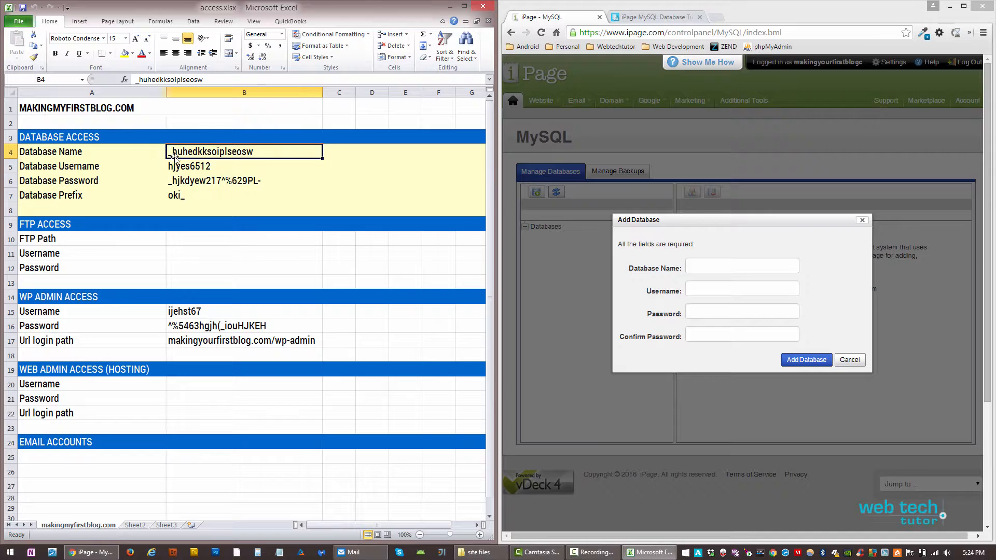
pyautogui.doubleClick(233, 151)
pyautogui.moveTo(254, 151); pyautogui.dragTo(147, 157)
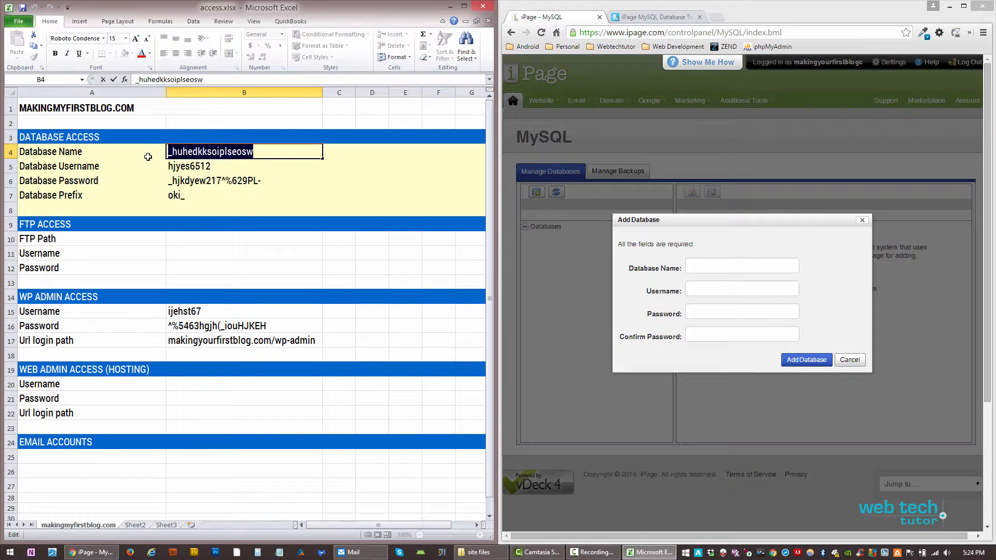
pyautogui.rightClick(214, 150)
pyautogui.click(236, 170)
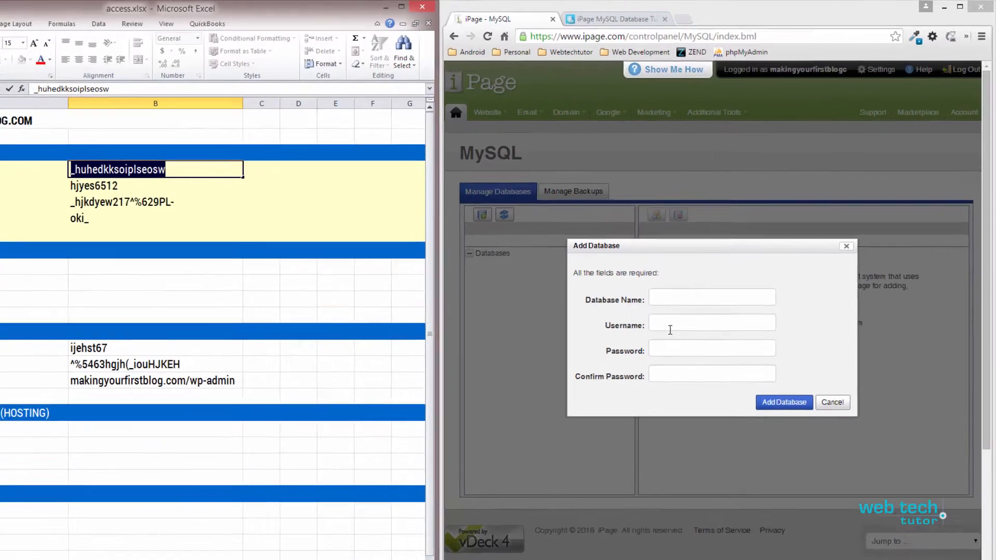
pyautogui.click(714, 266)
pyautogui.rightClick(713, 268)
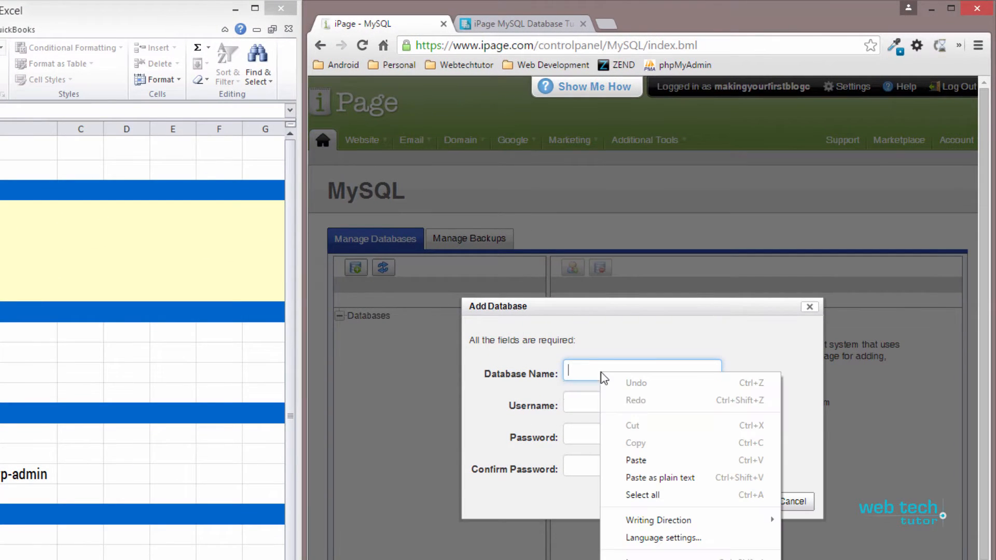
pyautogui.click(635, 460)
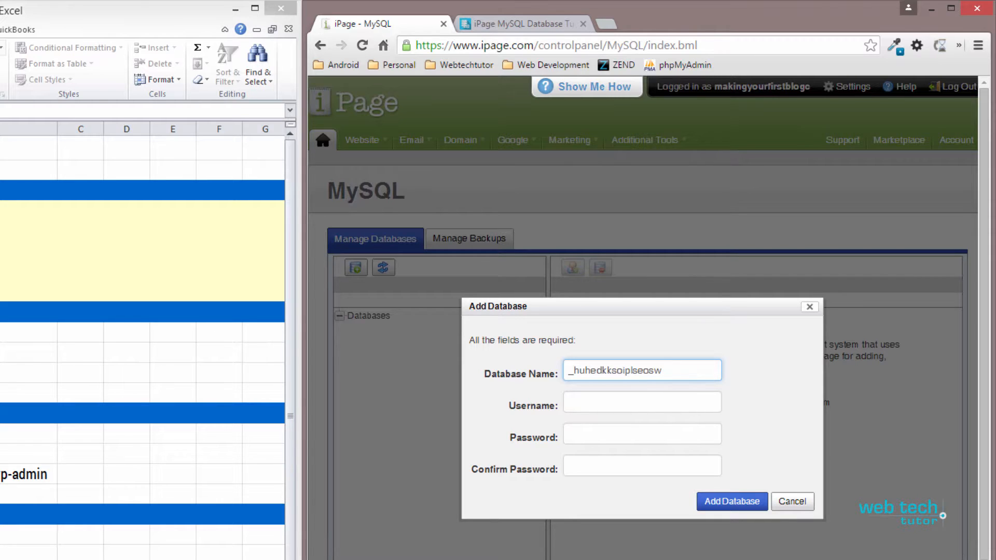
# - Copy the database username from cell B5 of the worksheet into the new database's Username field
pyautogui.click(26, 211)
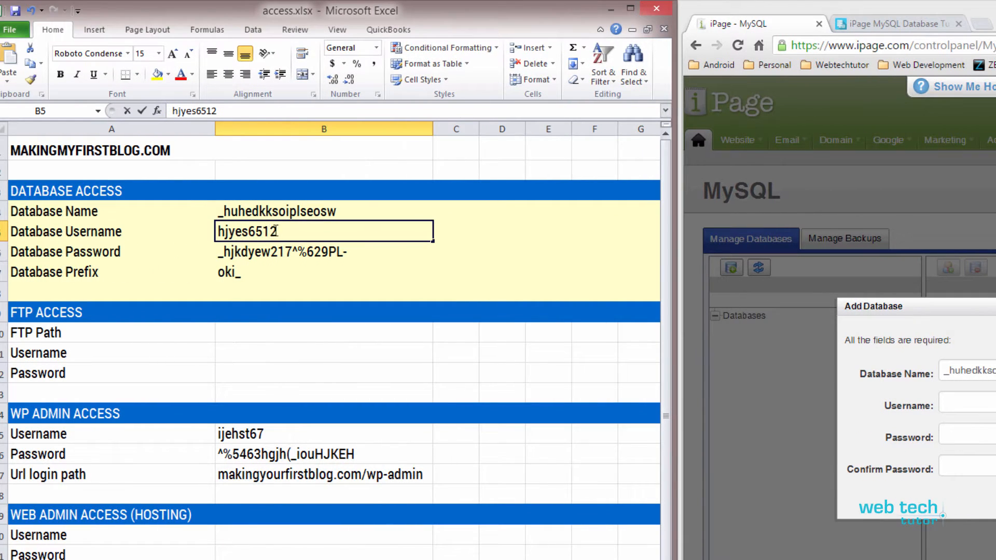
pyautogui.doubleClick(276, 230)
pyautogui.rightClick(272, 231)
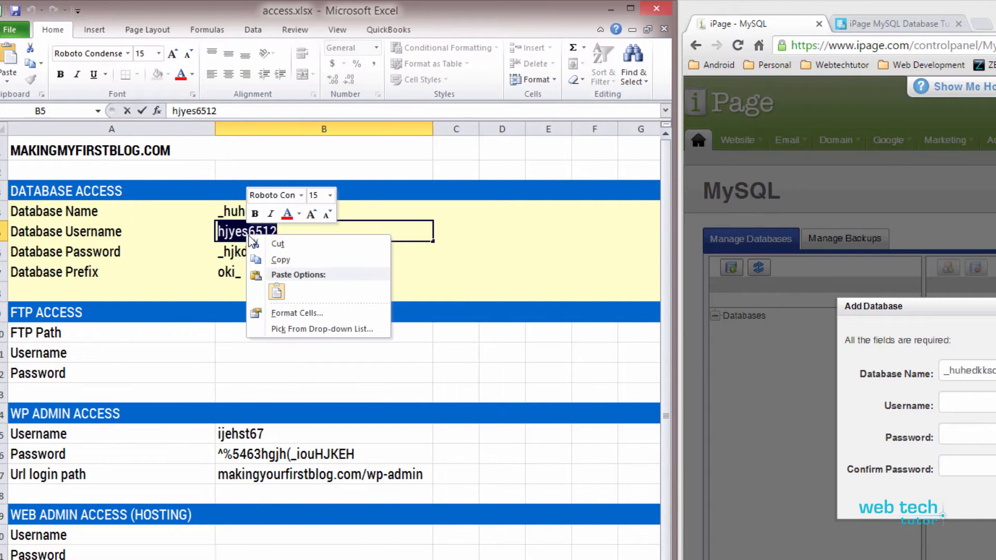
pyautogui.click(280, 257)
pyautogui.rightClick(932, 400)
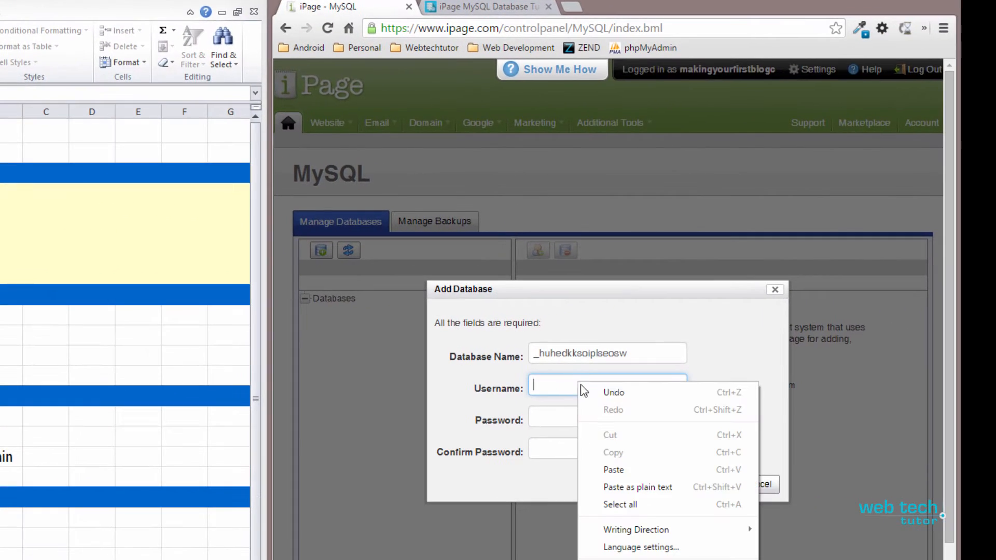
pyautogui.click(961, 482)
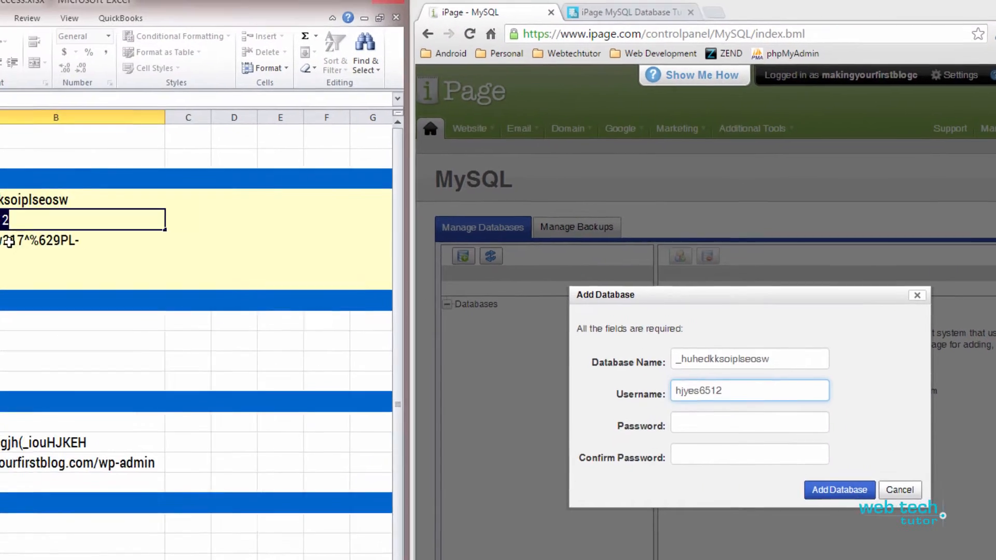
# - Copy the full database password text from cell B6 of the worksheet
pyautogui.click(224, 250)
pyautogui.rightClick(308, 252)
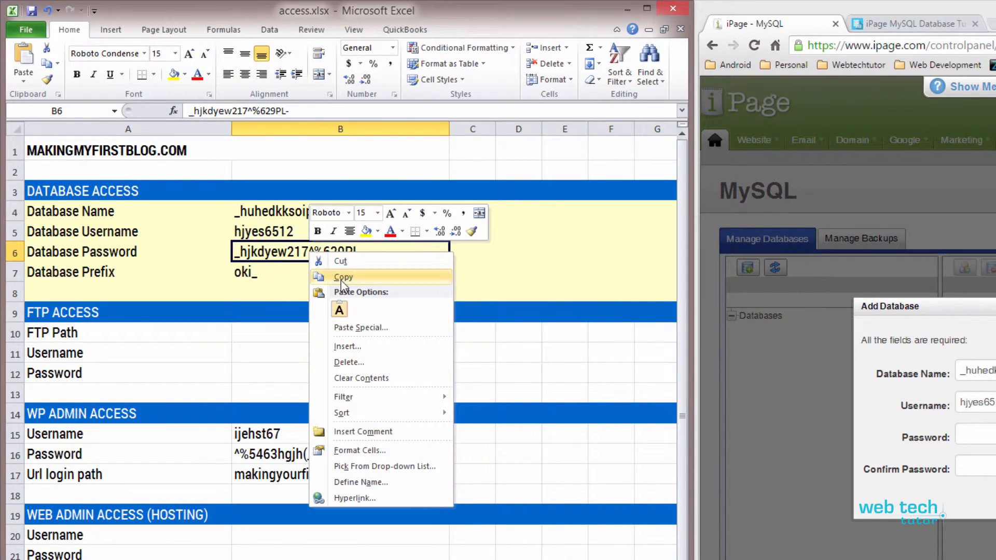
pyautogui.click(278, 252)
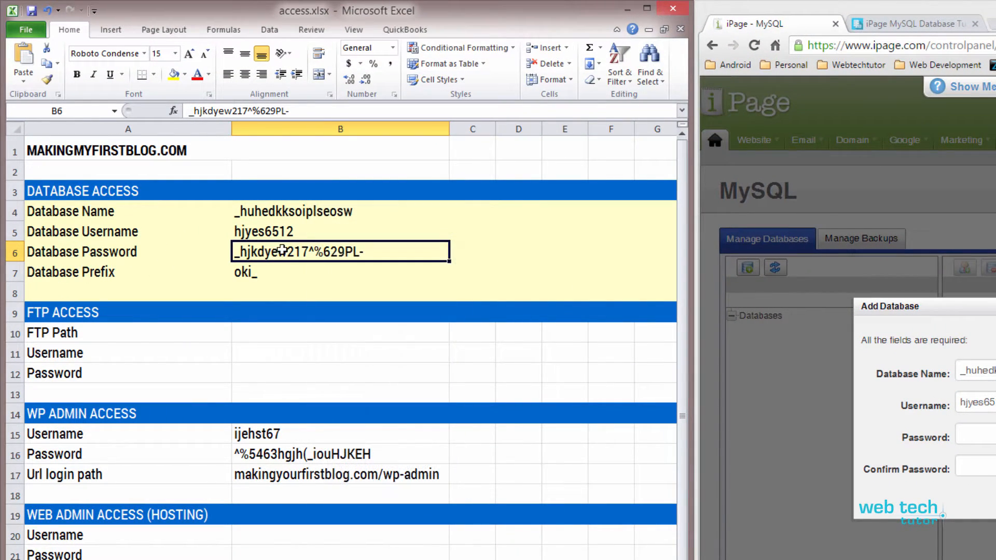
pyautogui.doubleClick(348, 251)
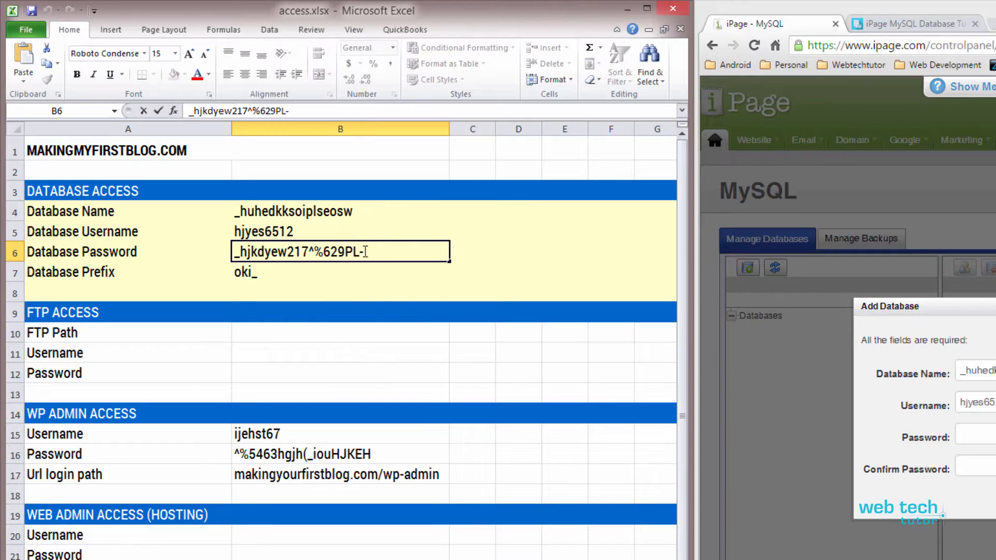
pyautogui.moveTo(364, 252); pyautogui.dragTo(221, 251)
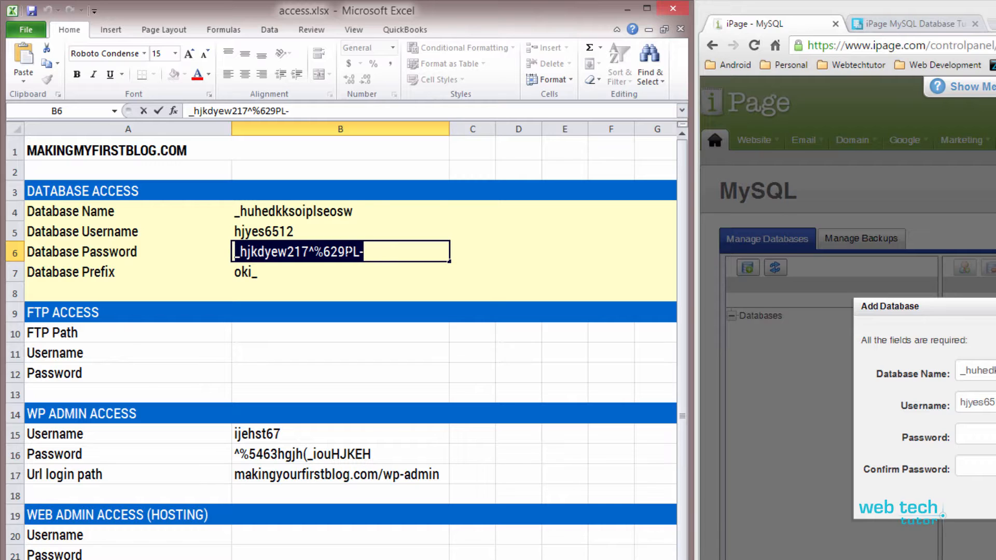
pyautogui.rightClick(351, 251)
pyautogui.click(381, 275)
pyautogui.click(373, 253)
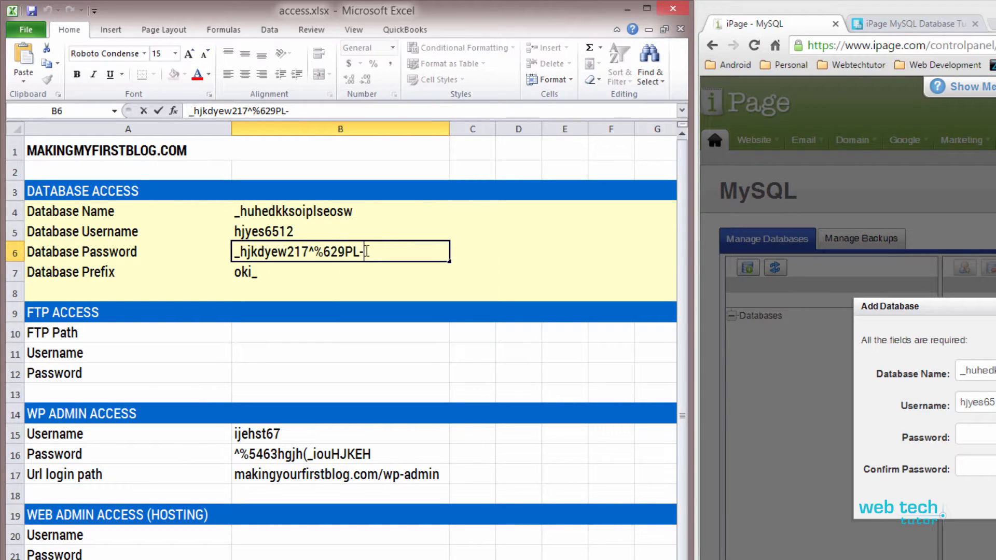
pyautogui.moveTo(369, 252); pyautogui.dragTo(234, 252)
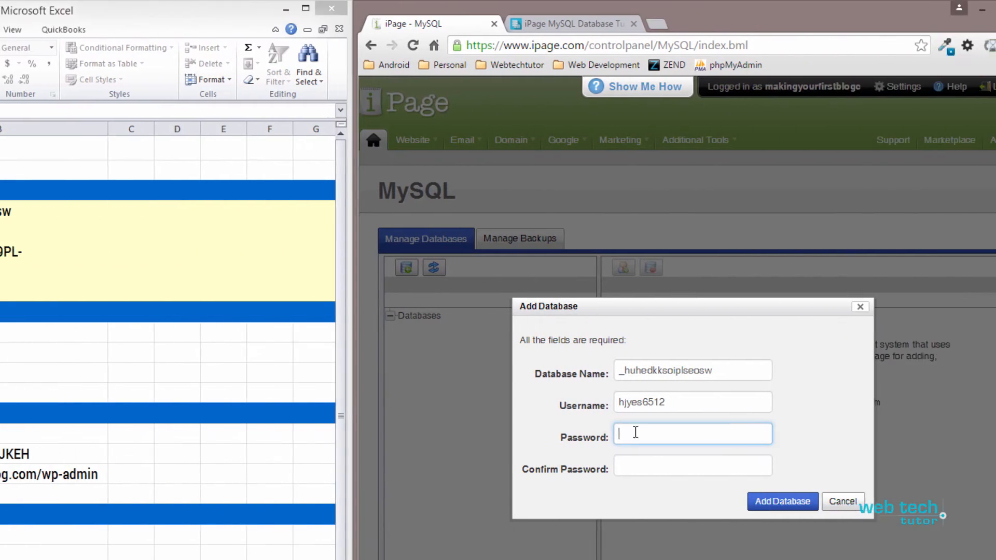
# - Paste the database password into the Password and Confirm Password fields and add the database
pyautogui.rightClick(976, 435)
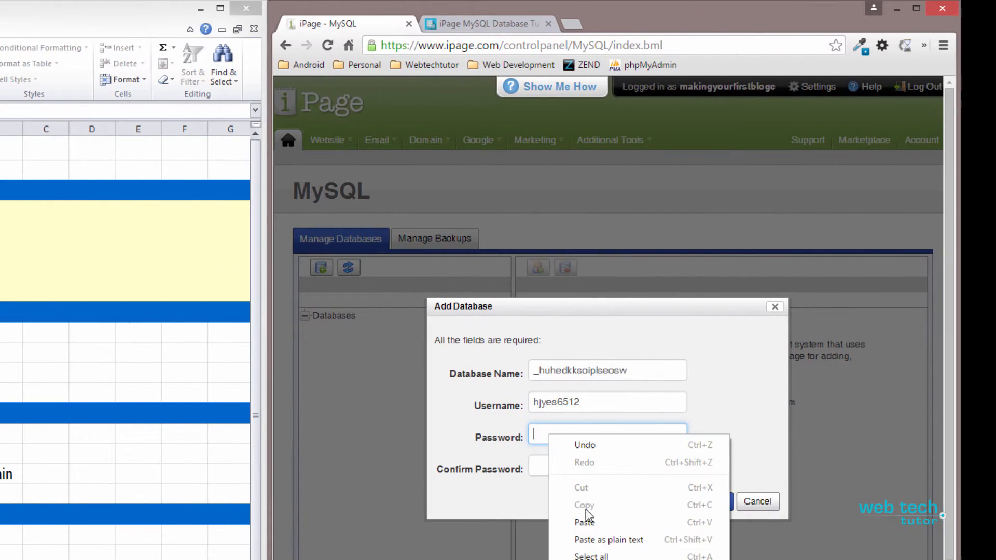
pyautogui.click(585, 523)
pyautogui.click(573, 467)
pyautogui.rightClick(573, 468)
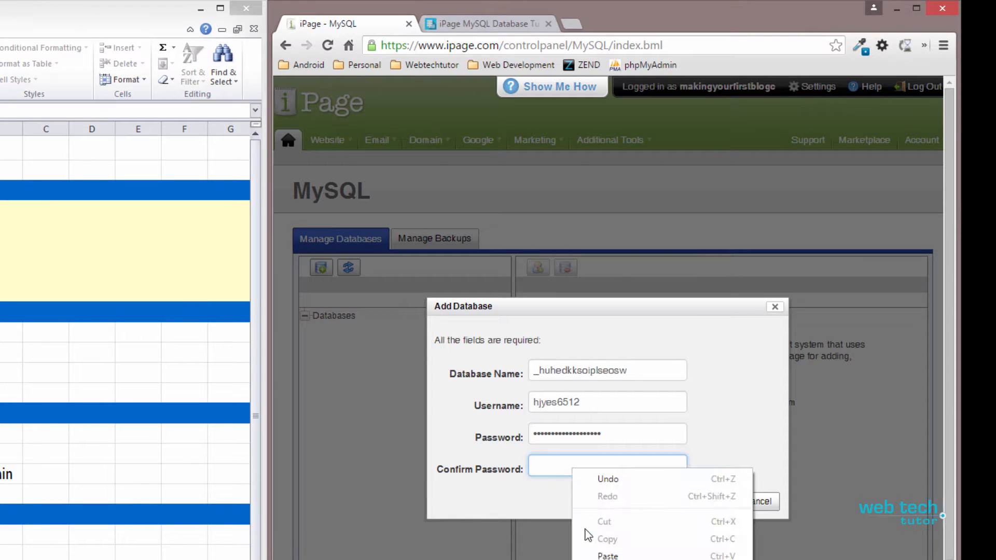
pyautogui.click(607, 555)
pyautogui.click(697, 501)
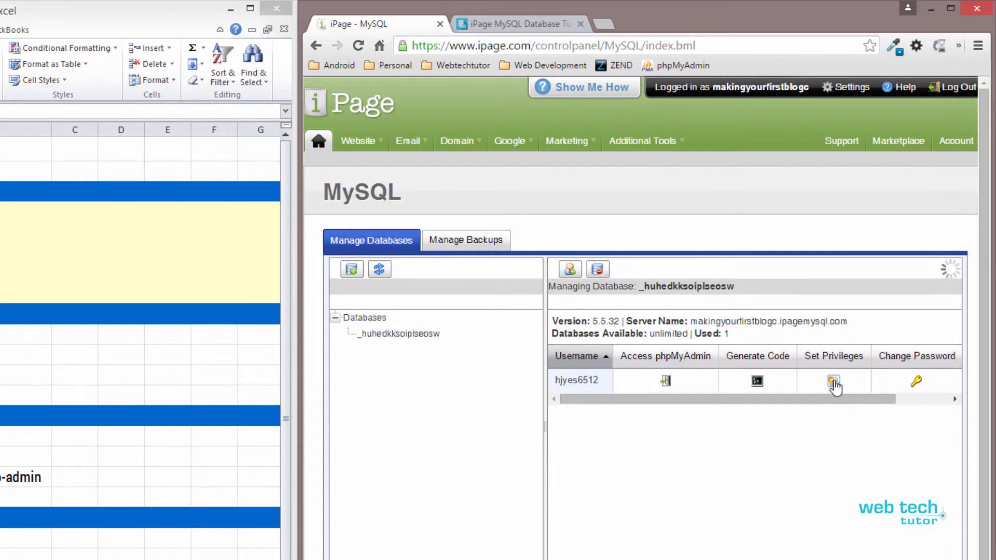
# - Set the INDEX, ALTER and TMP privileges of the new database's user to No and apply the privileges
pyautogui.click(834, 384)
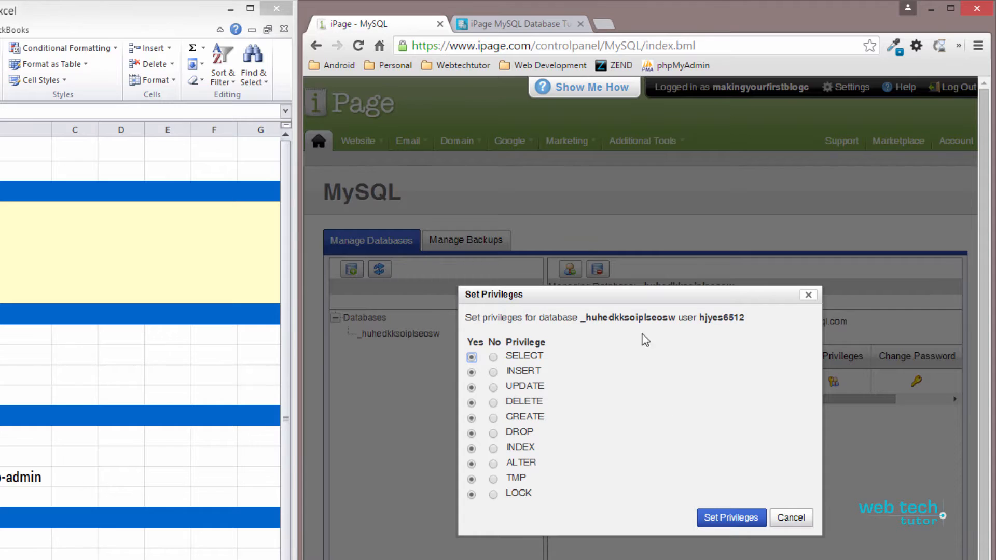
pyautogui.moveTo(647, 294); pyautogui.dragTo(533, 235)
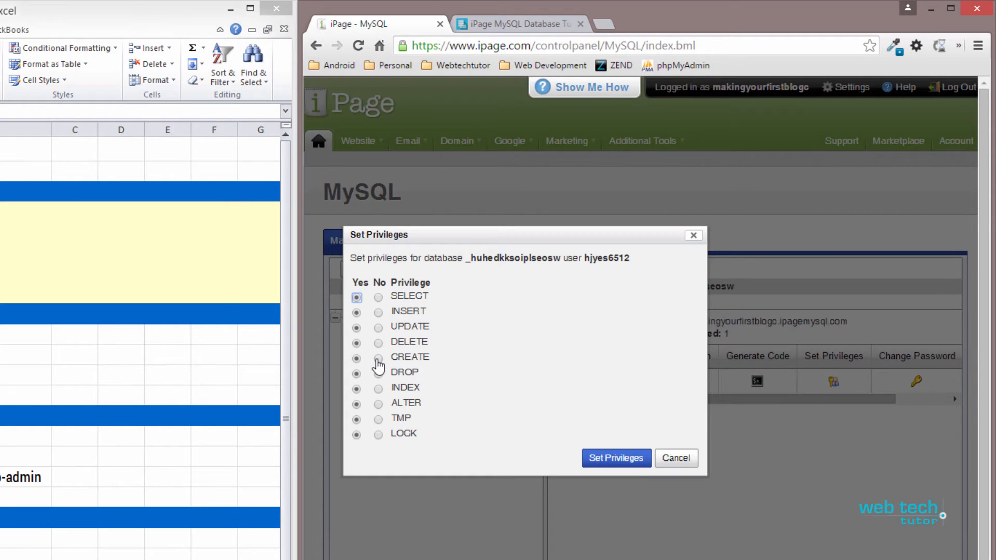
pyautogui.click(378, 390)
pyautogui.click(379, 404)
pyautogui.click(379, 419)
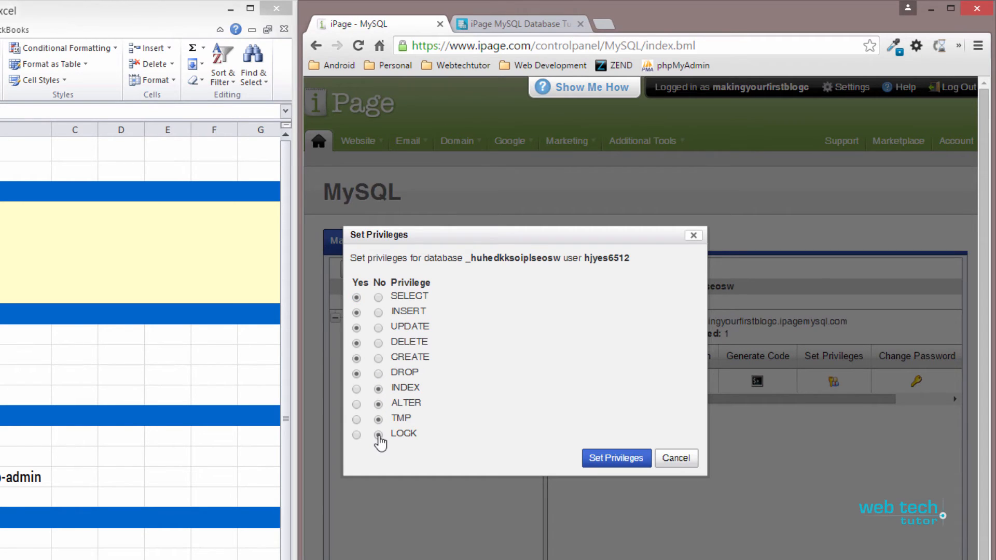
pyautogui.click(615, 464)
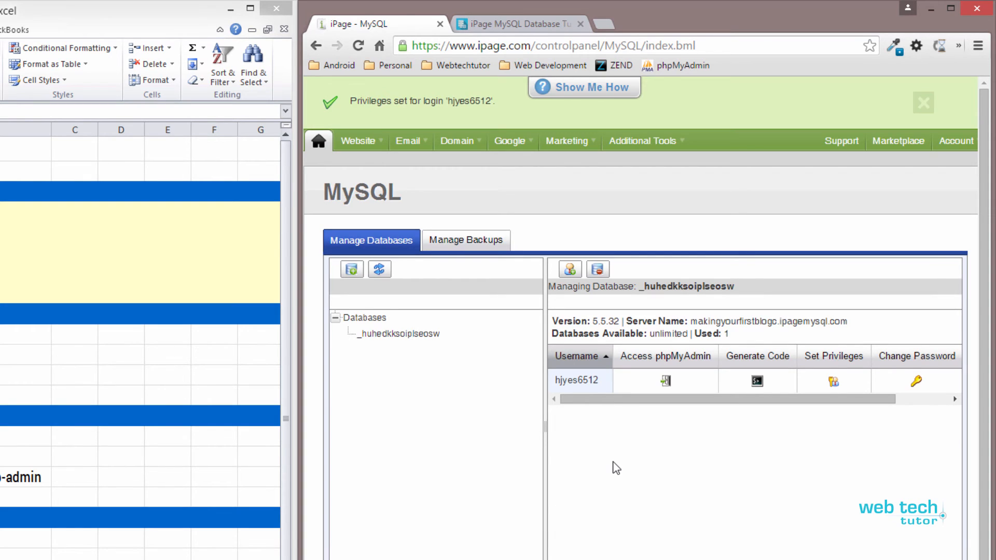